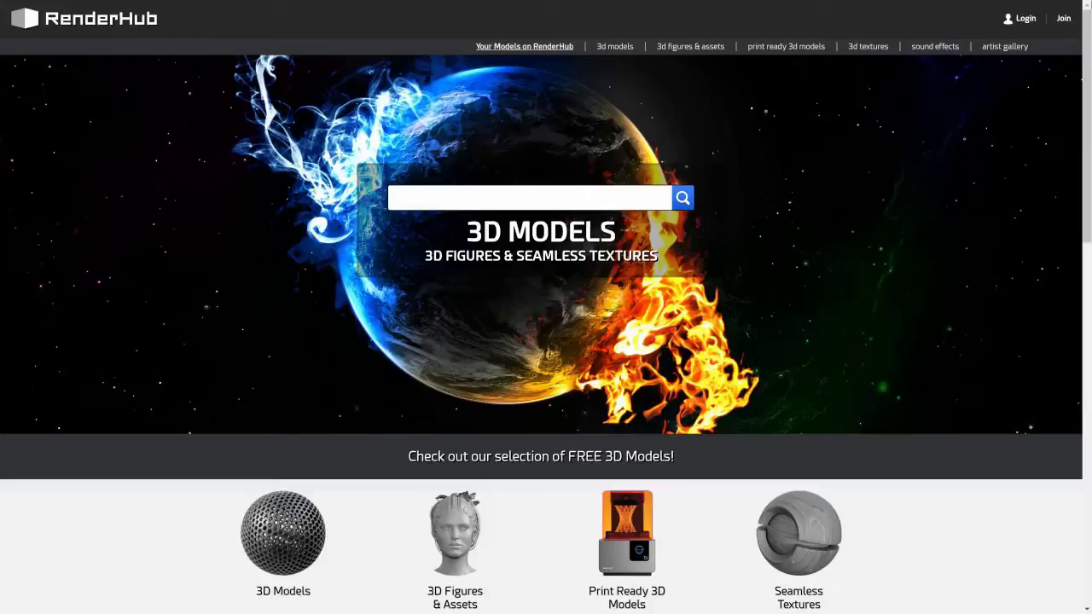
Dismiss the sign-up form and sign in with the member's user name and password.
left_click(1063, 21)
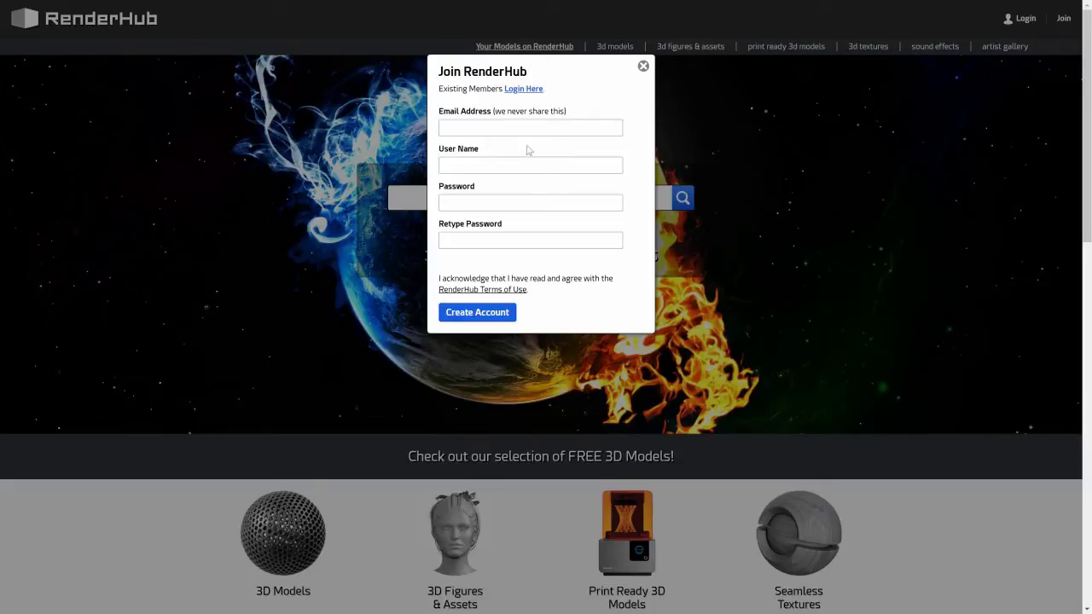
left_click(644, 66)
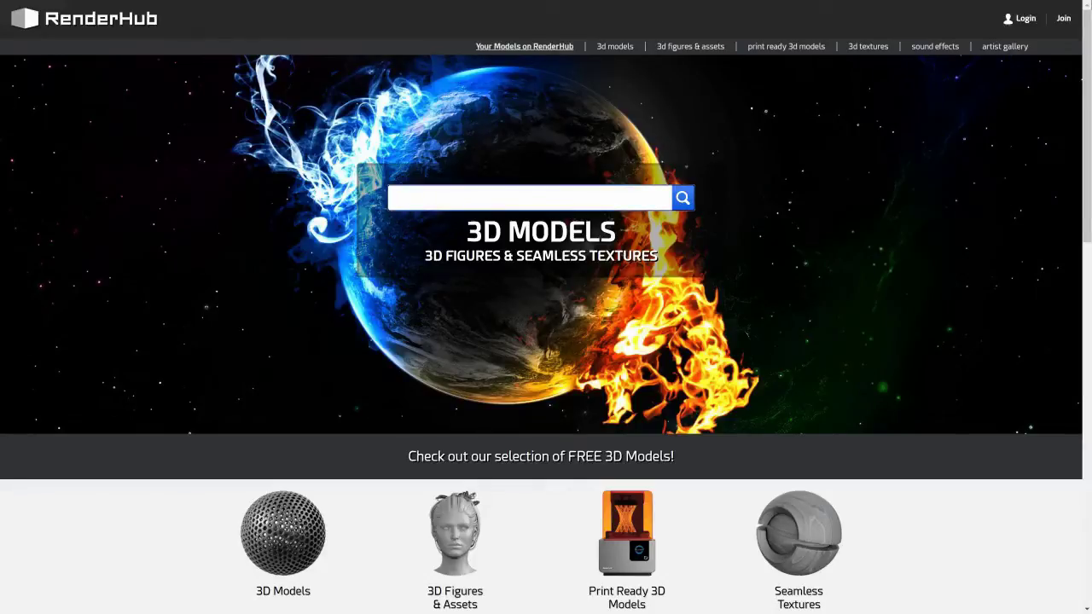
left_click(1027, 21)
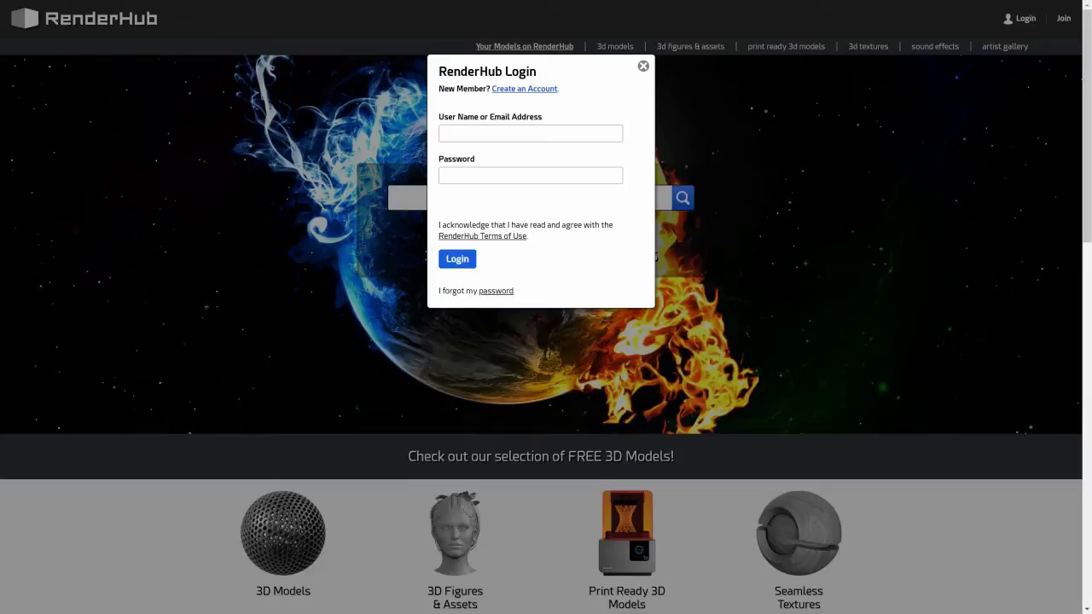
left_click(617, 136)
type("ModelMan")
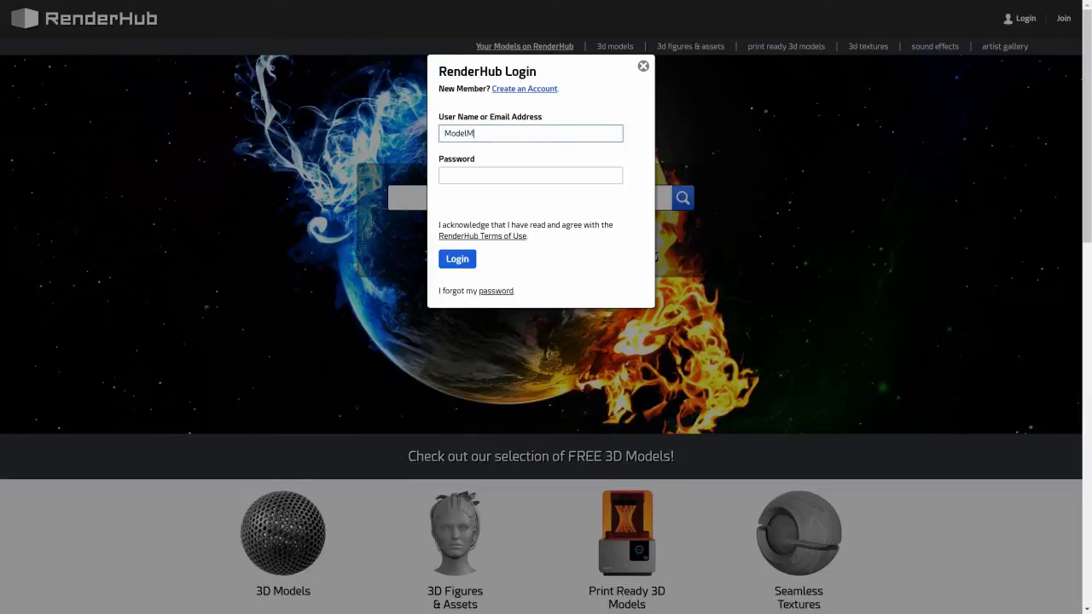
key("Tab")
type("••••••••")
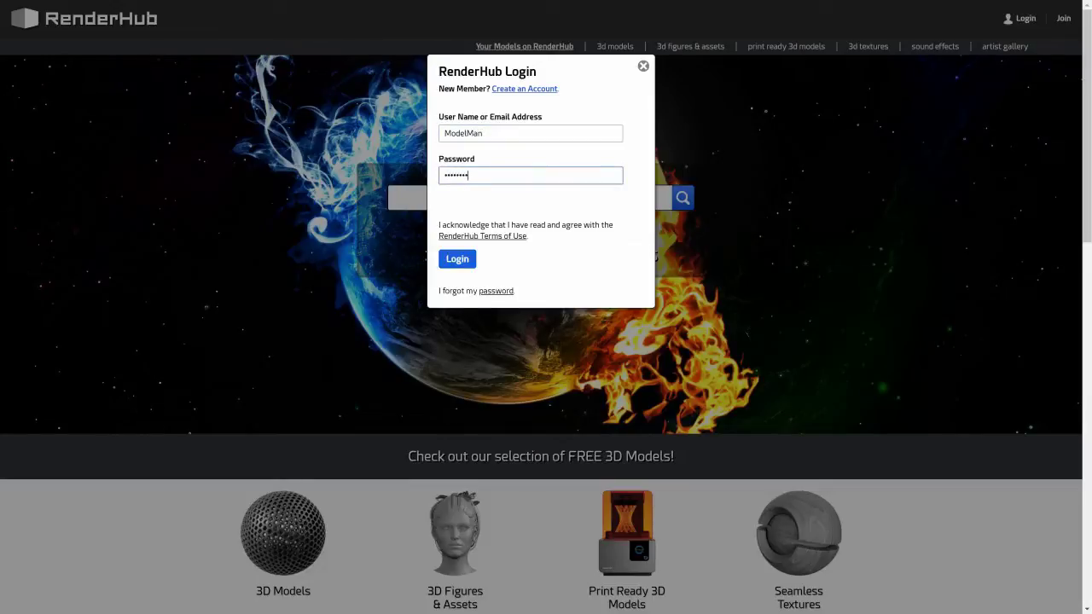
left_click(444, 258)
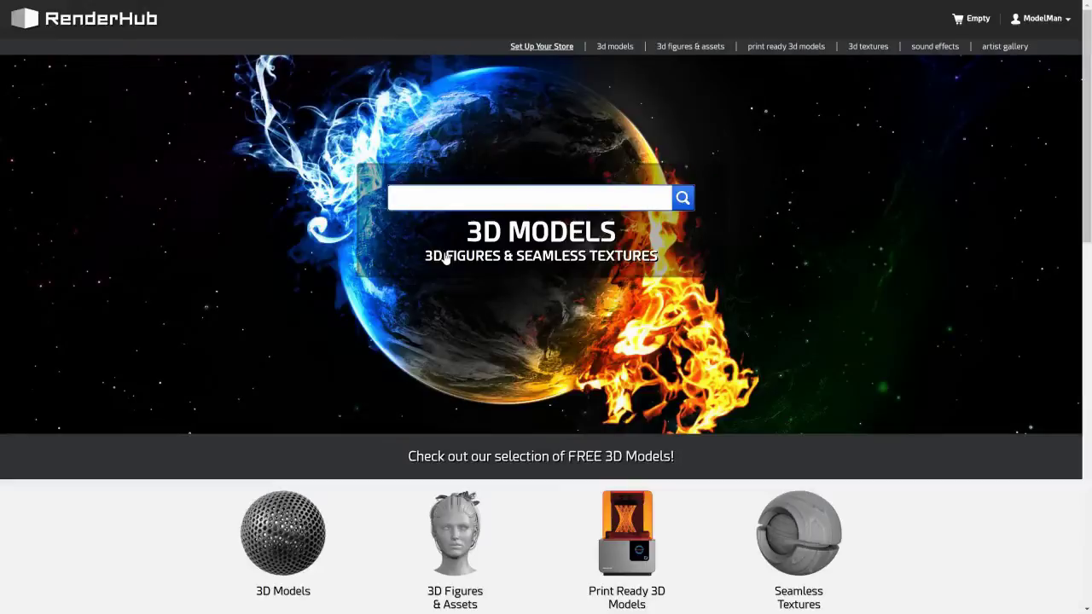
Open the store setup form, paste the artist bio and enter the contact's full name.
left_click(538, 50)
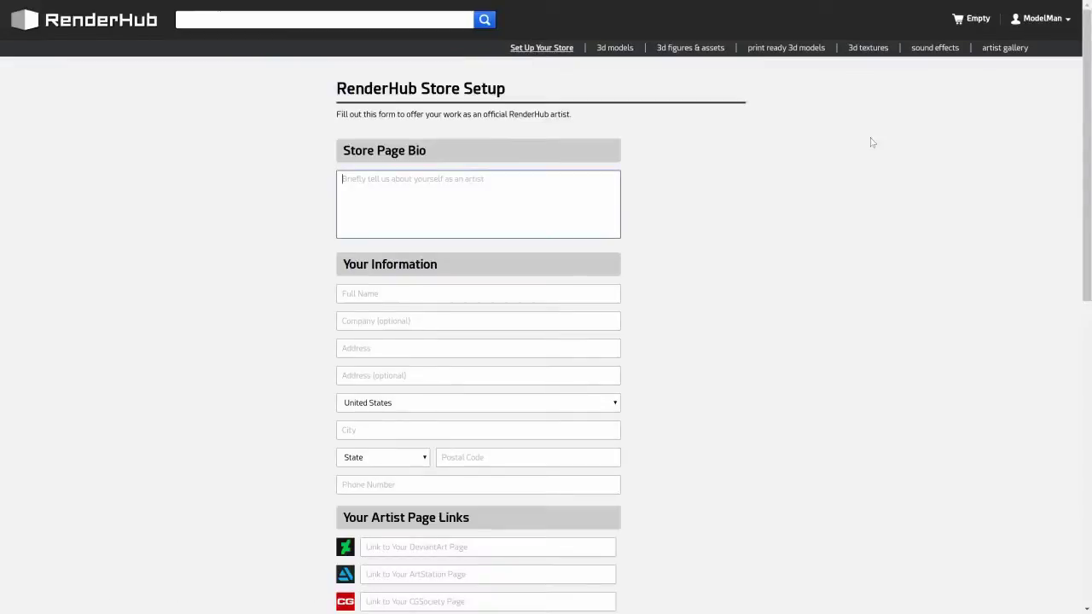
type("I am a professional 3D artist in the gaming and design industry. You will find several of my models available here on RenderHub")
key("Tab")
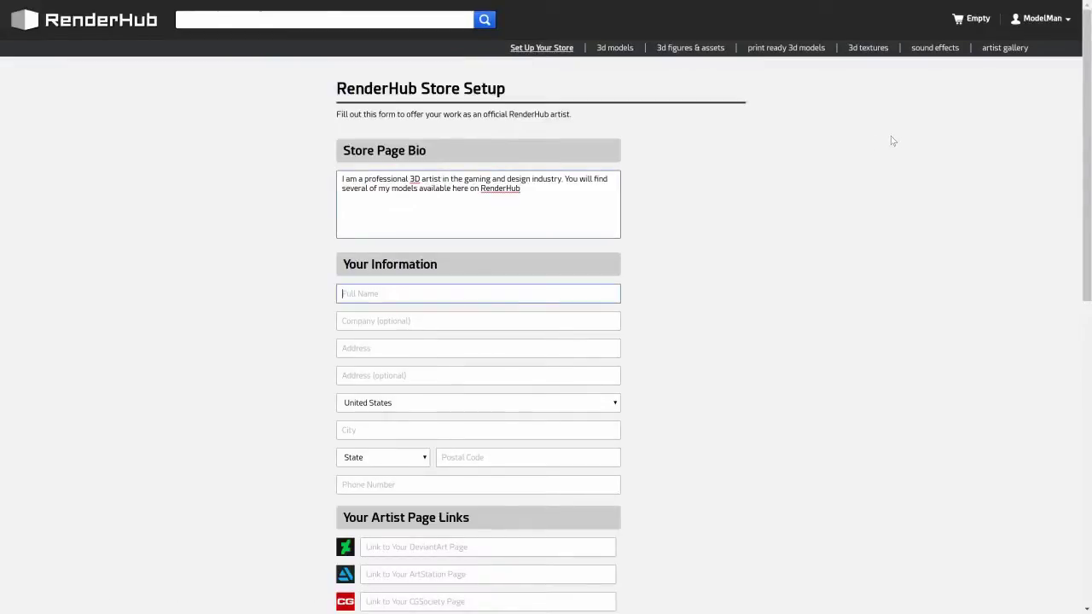
type("Model Man")
Fill in the street address, city, state, postal code and phone number.
key("Tab")
key("Tab")
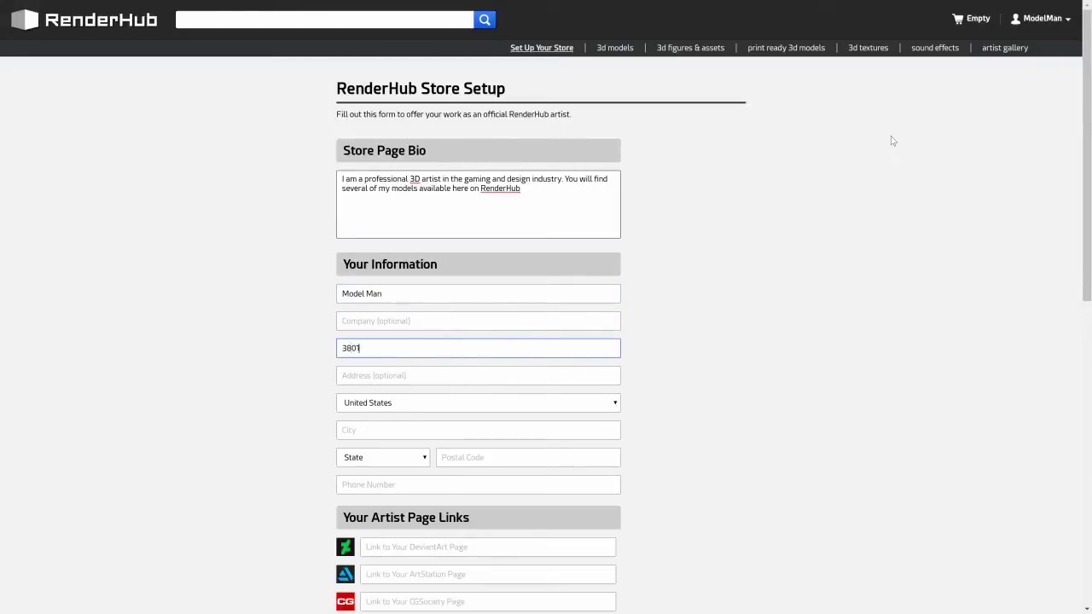
key("Tab")
key("Tab")
key("Tab")
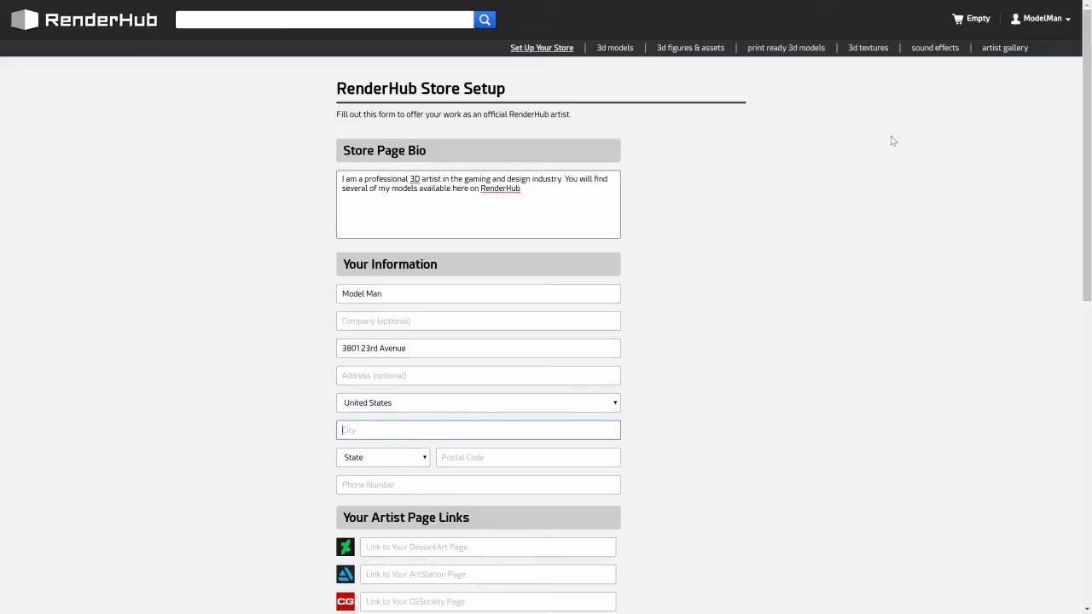
type("Astoria")
key("Tab")
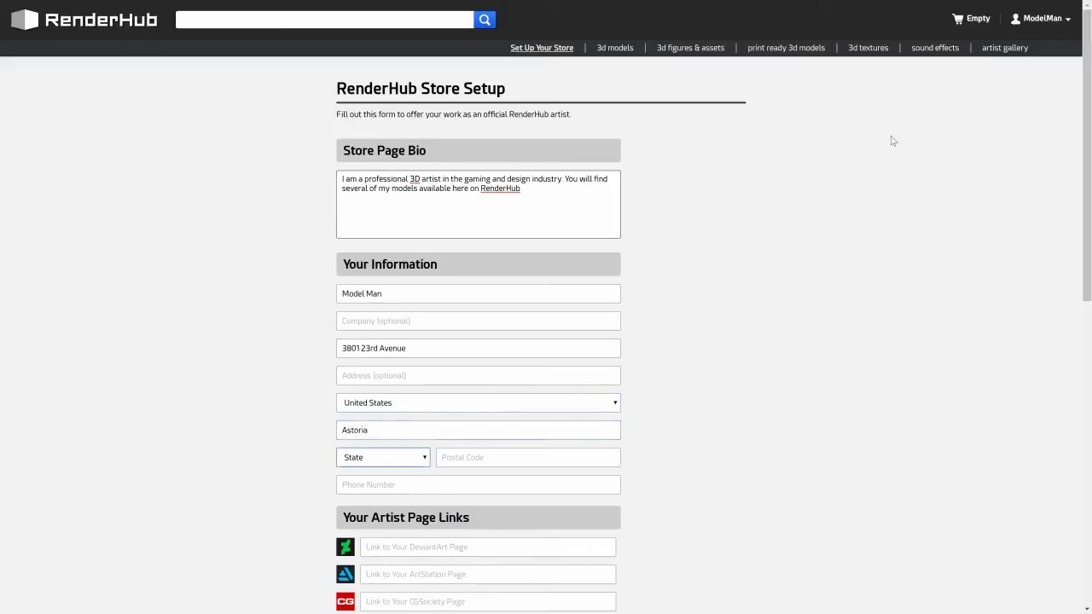
type("New York")
key("Tab")
type("11105")
key("Tab")
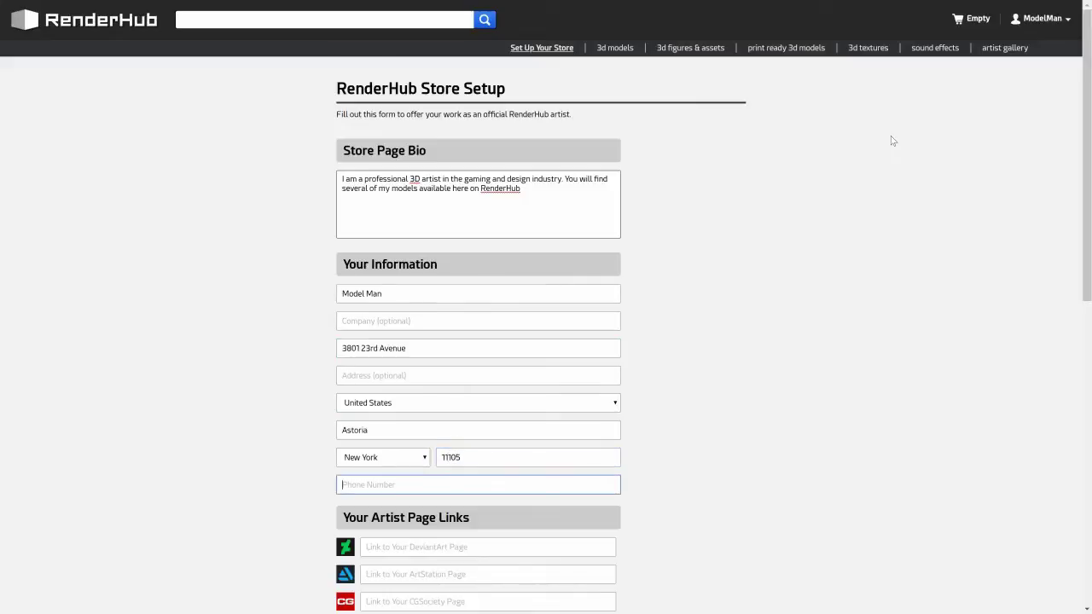
Add the DeviantArt page link to the store setup form.
left_click_drag(1080, 108, 1086, 352)
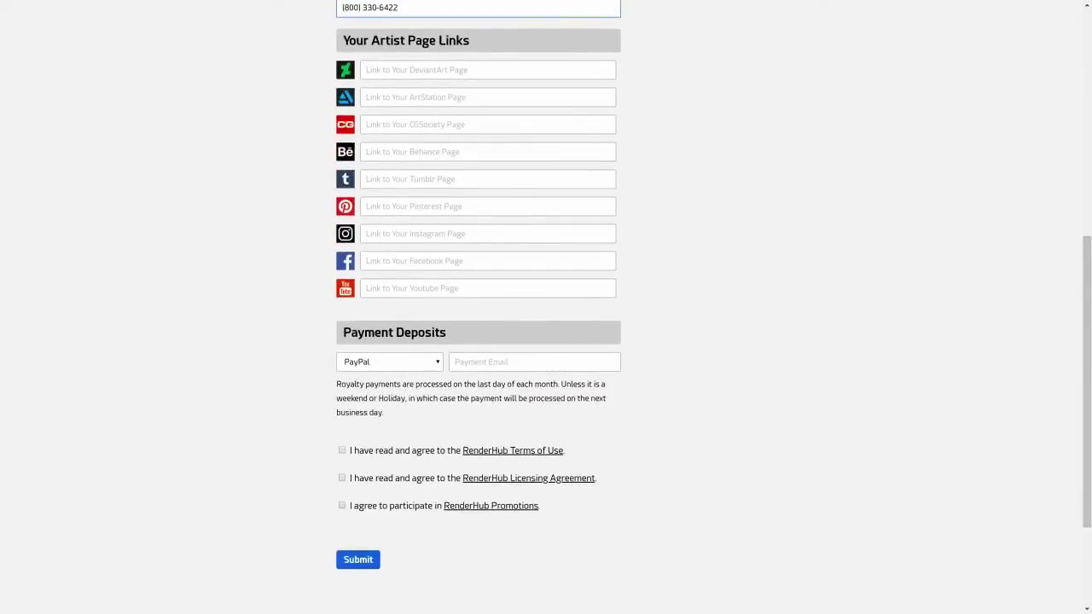
key("Tab")
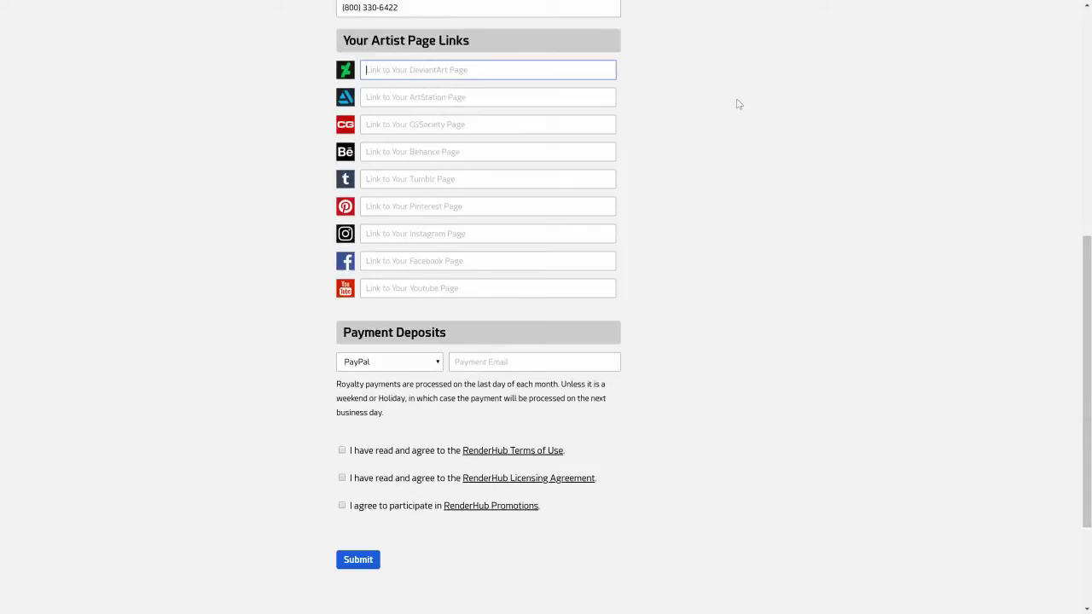
type("https://r")
type("enderhub.c")
type("eviantar")
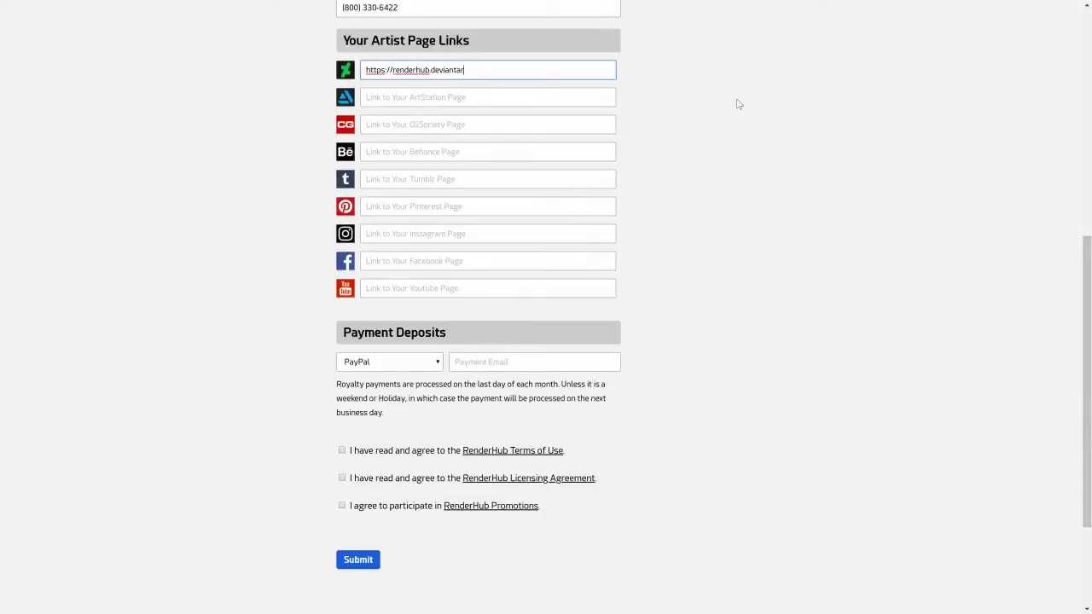
type("t.com")
Enter the PayPal payment e-mail and agree to the Terms of Use and Licensing Agreement.
left_click(568, 359)
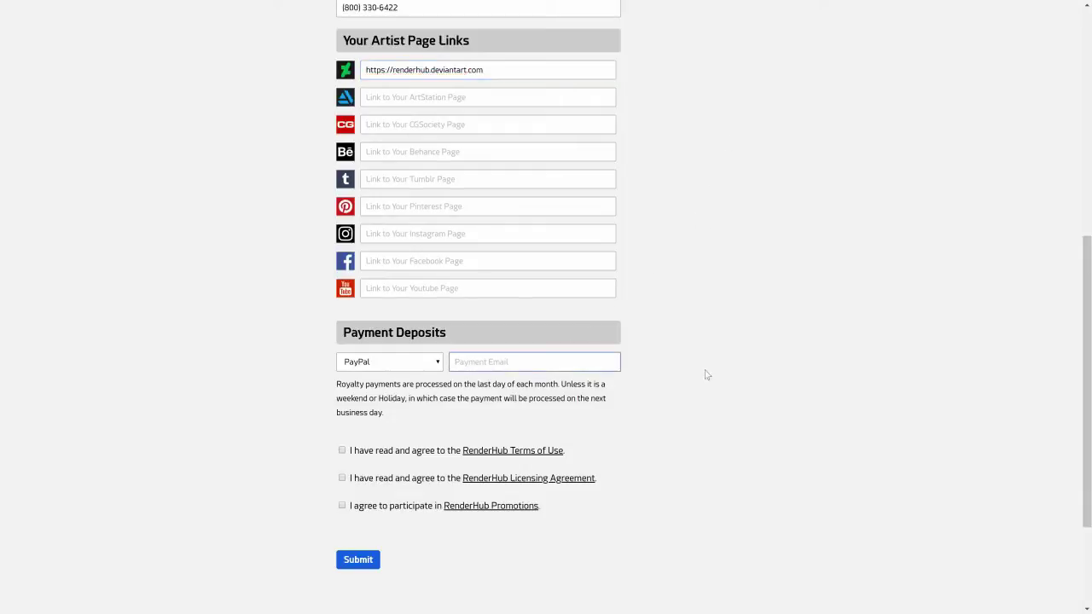
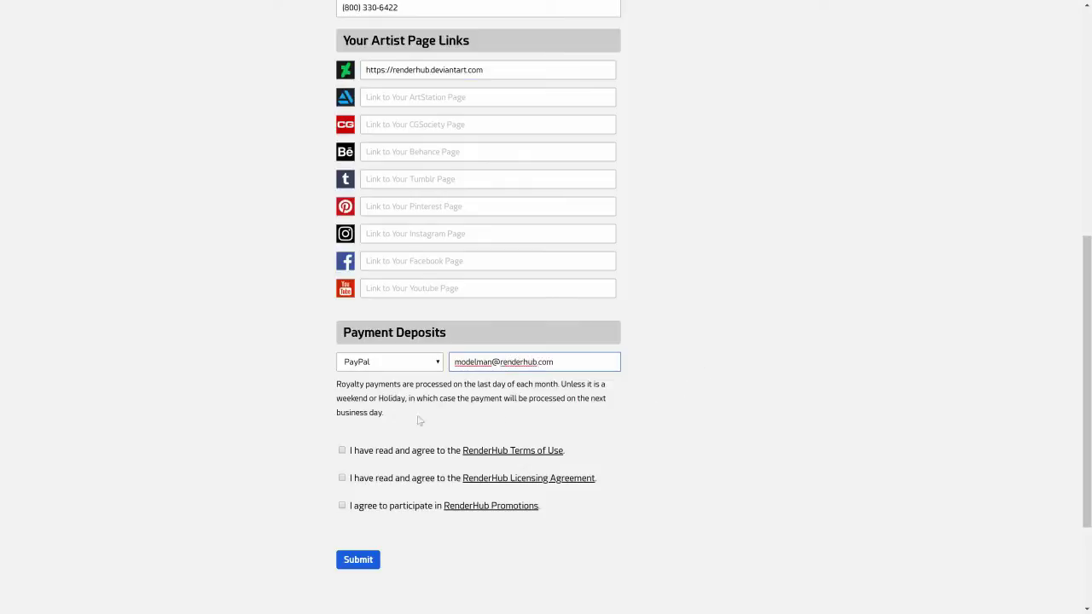
left_click(342, 451)
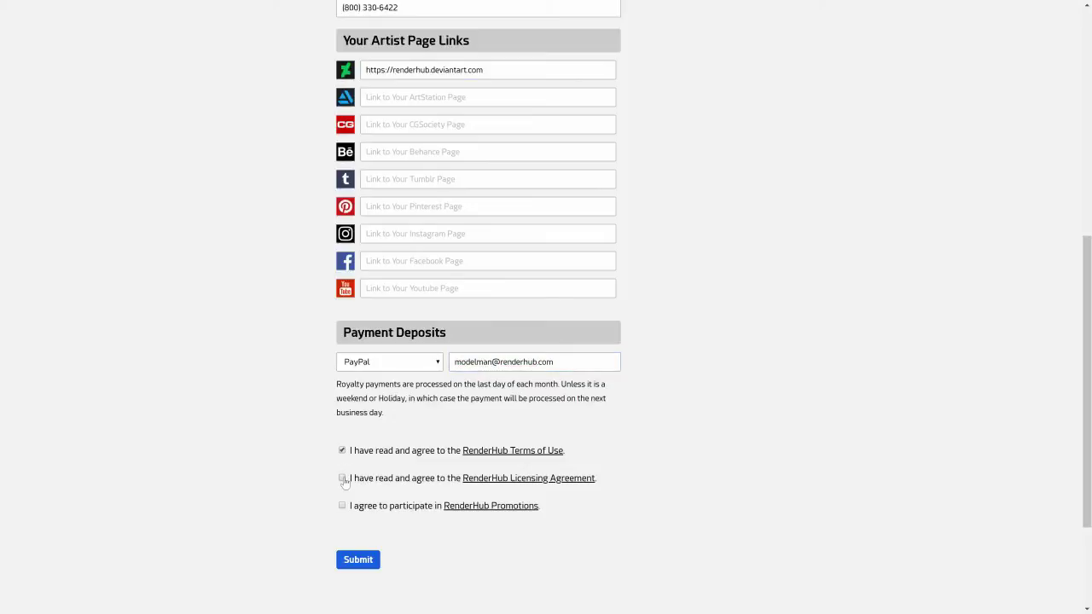
left_click(342, 478)
Submit the store setup, then start a new product in Store Manager and list product types.
left_click(367, 561)
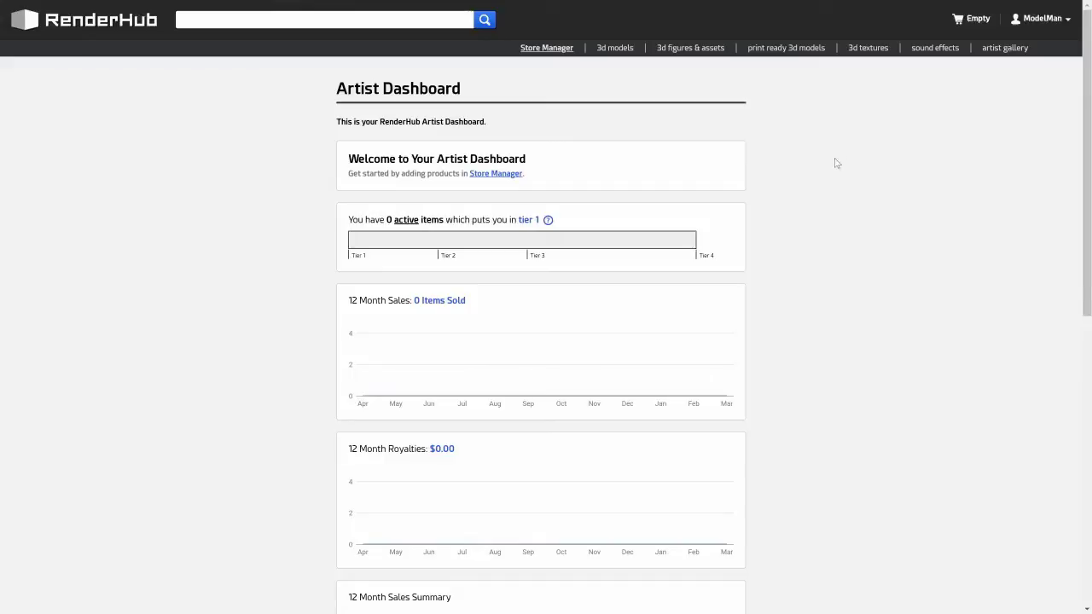
left_click(483, 175)
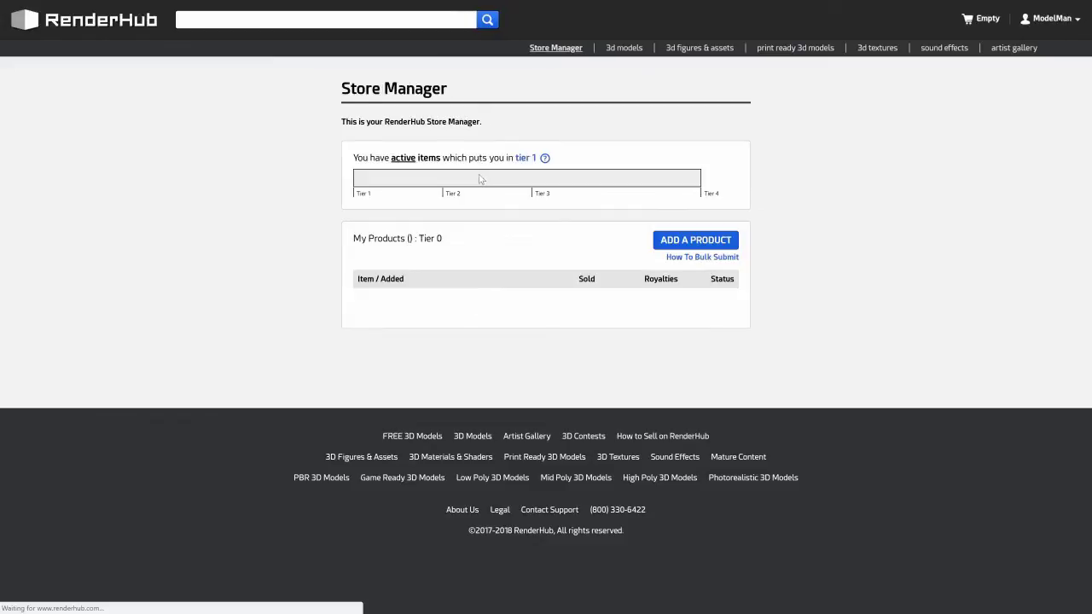
left_click(689, 243)
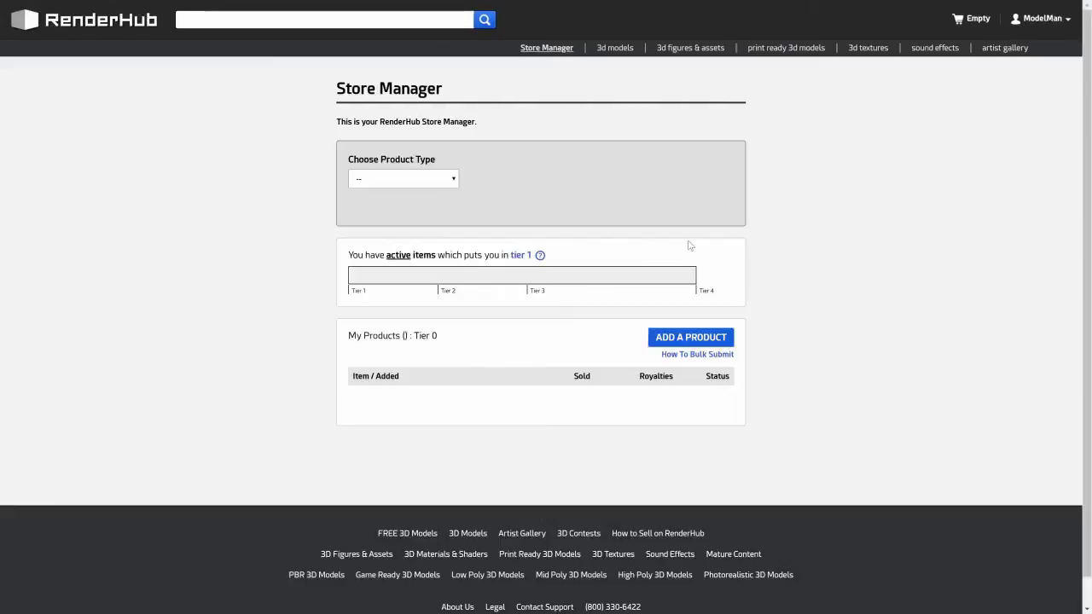
left_click(454, 180)
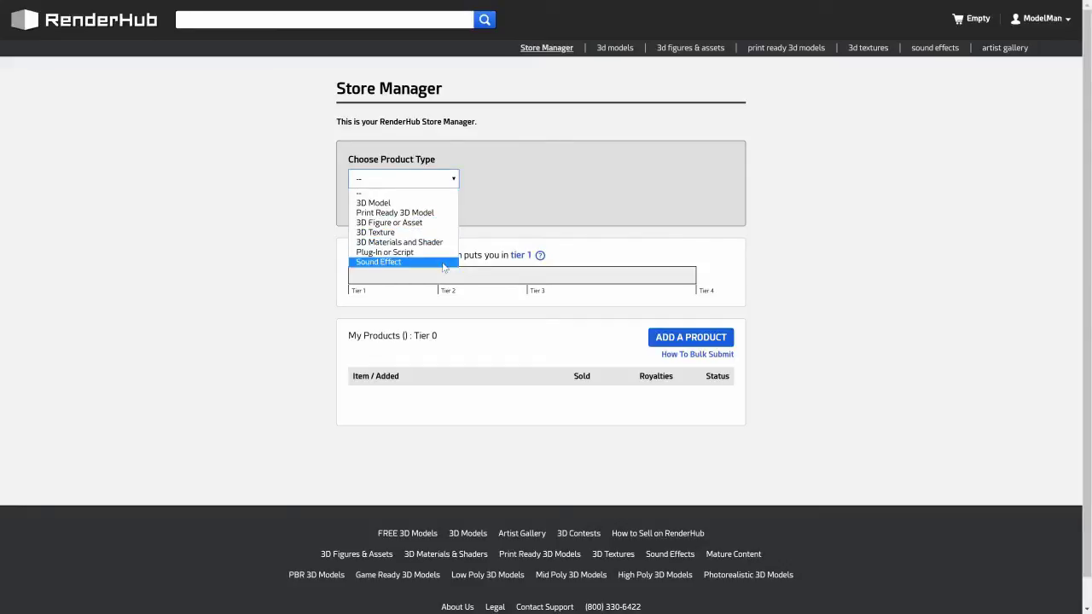
Make it a 3D Model named 'Motorcycle Helmet', paste the description, tag motorcycle, helmet, bike, protection, gear, sport.
left_click(405, 203)
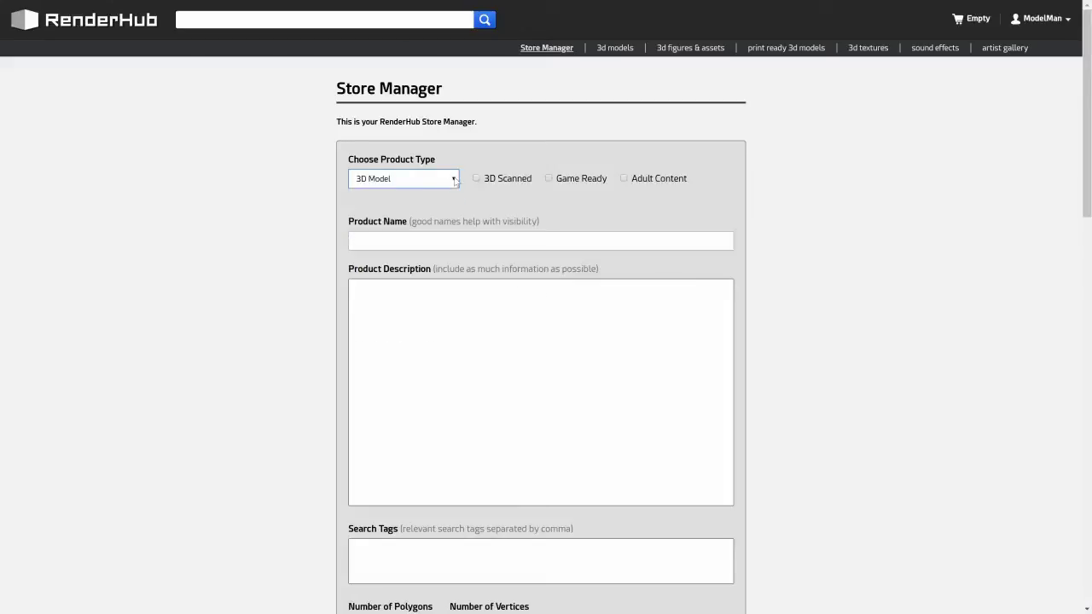
left_click(456, 240)
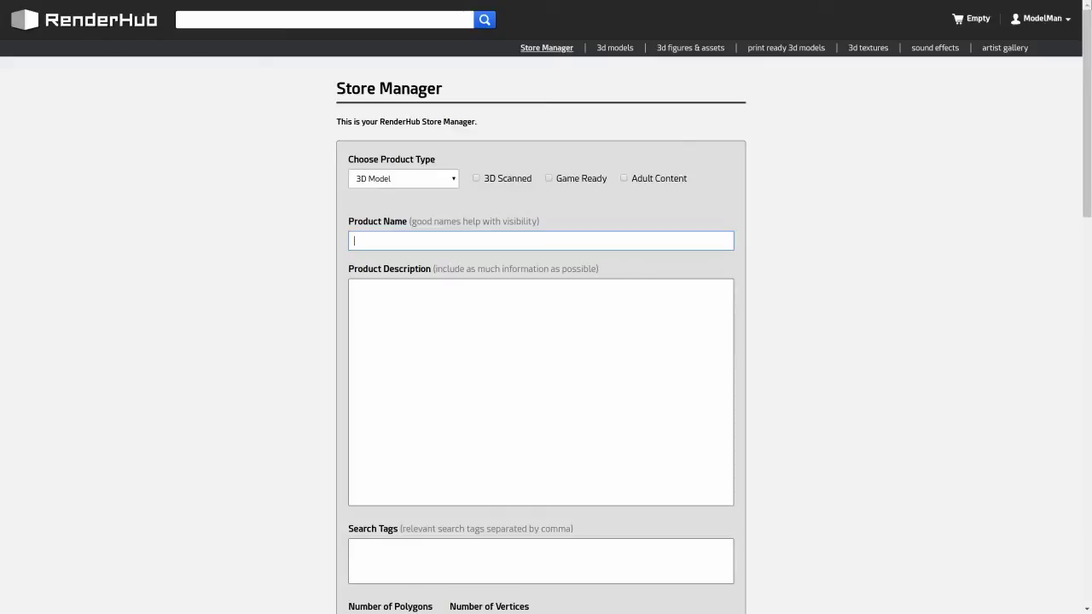
type("Motorcycle Helmet")
key("Tab")
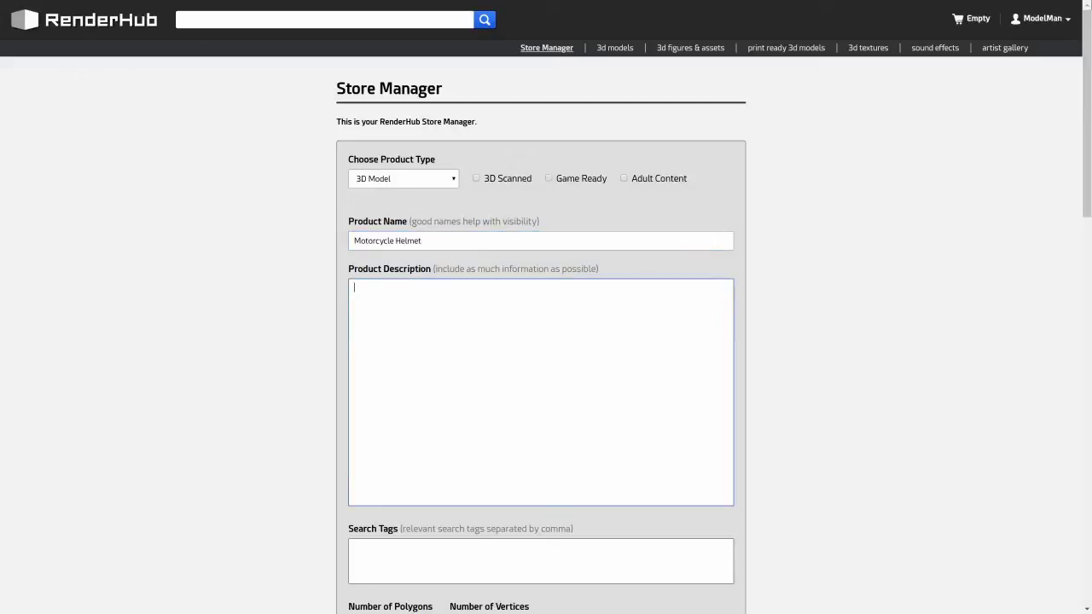
type("Sport Motorcycle Helmet 3d Model, accurately modeled and highly detailed. Ready for use with software of your choice.  Formats included .3DS .OBJ .FBX  Includes UV 4096 x 4096 Maps for helmet graphics")
key("Tab")
type("m")
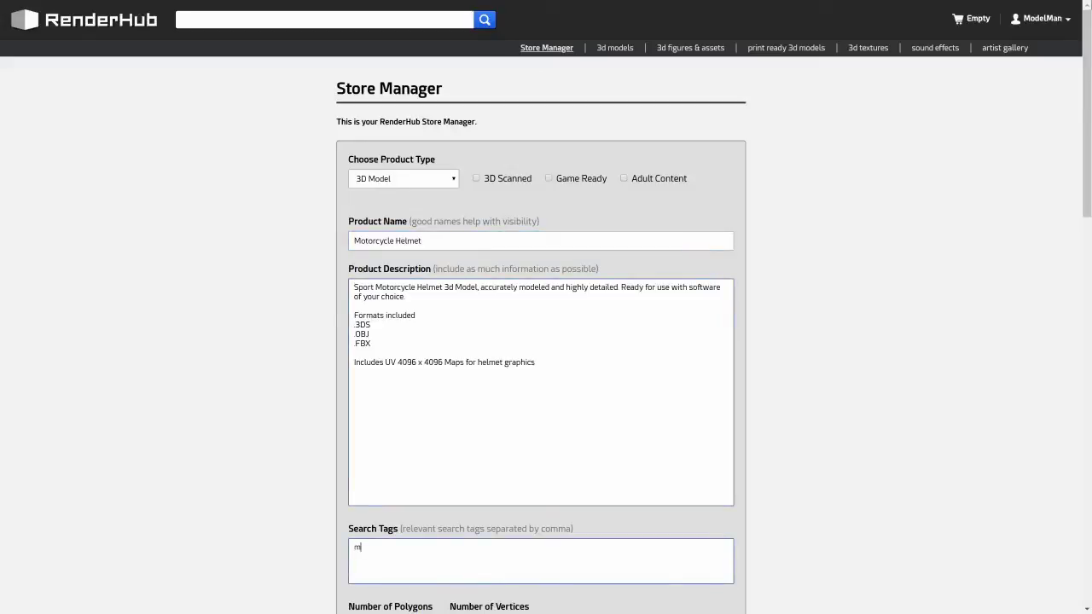
type("otorcycle,helmet,bike,")
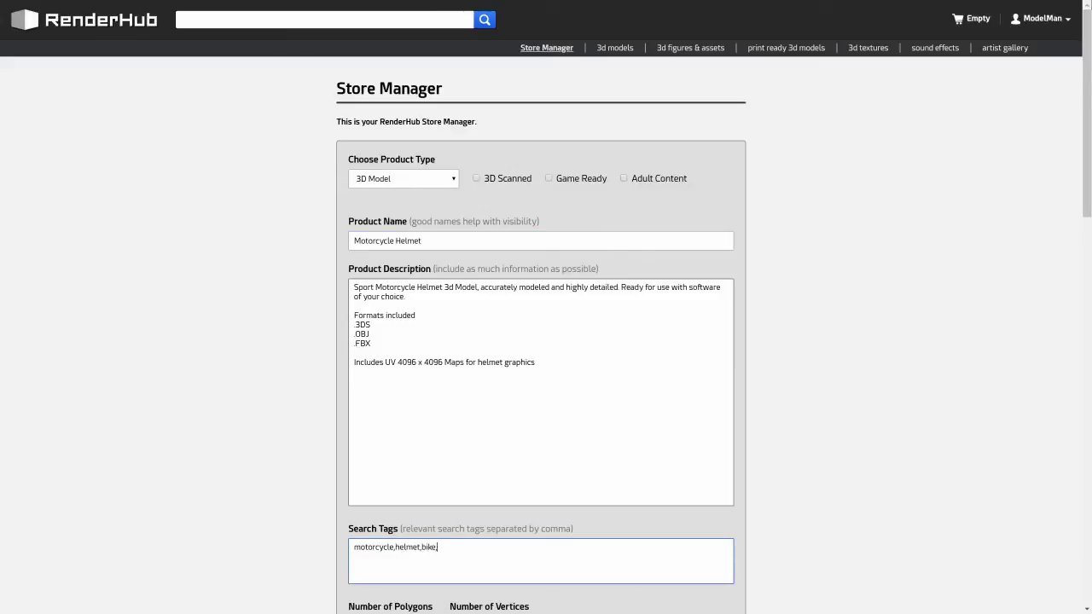
type("protection")
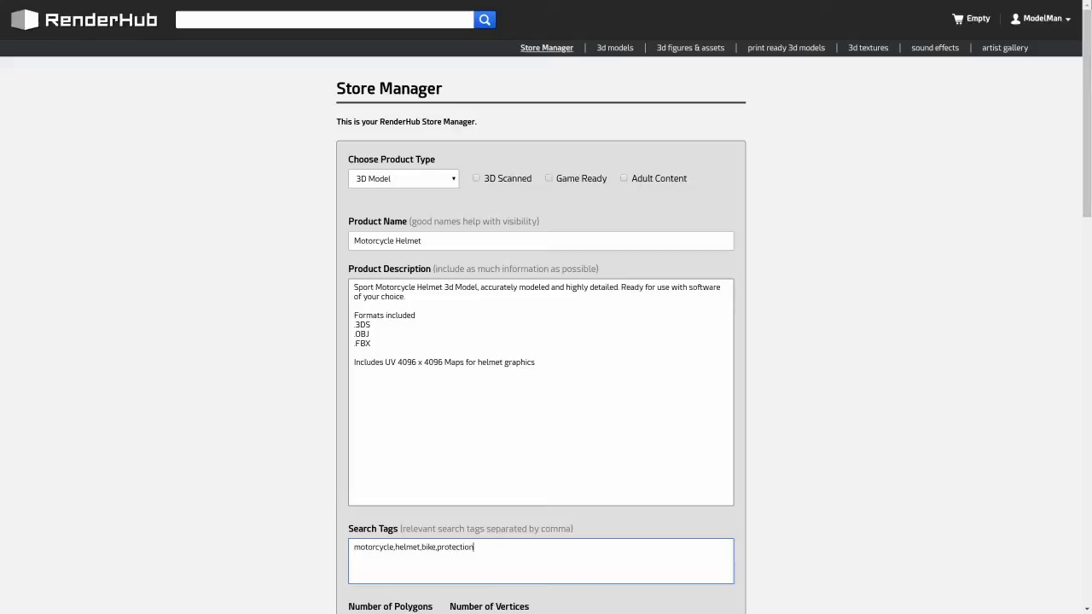
type(",gear,sport")
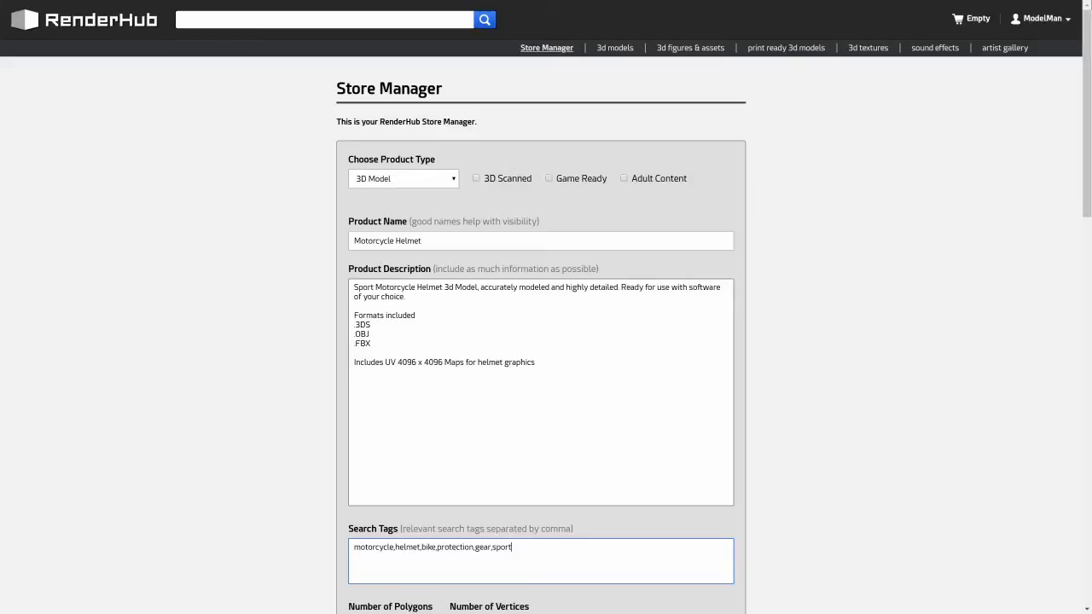
Enter 28123 polygons and 32685 vertices for the helmet model.
scroll(546, 341, "down", 5)
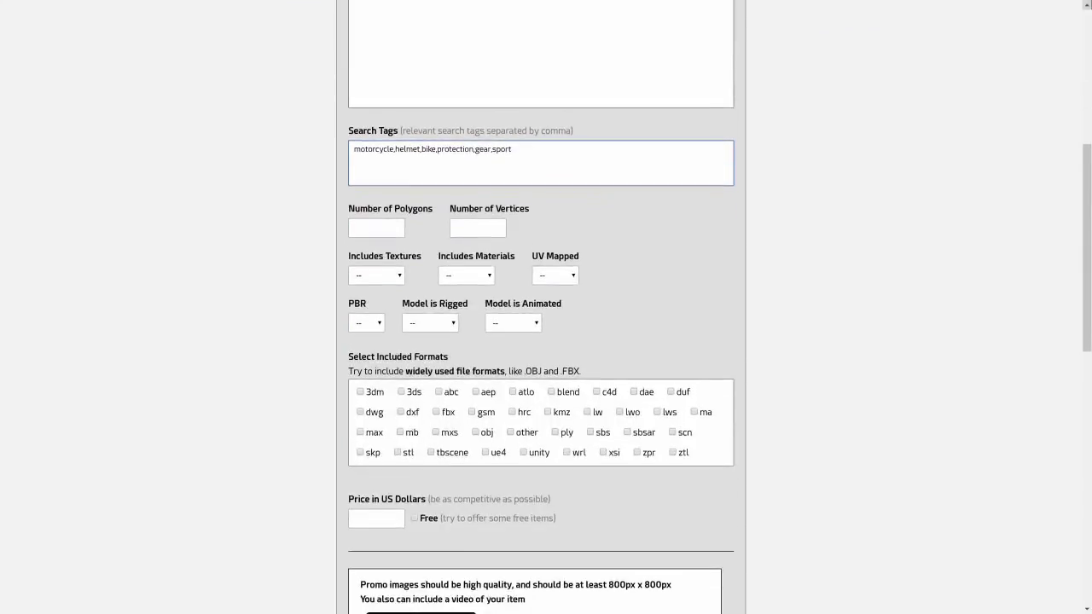
scroll(546, 342, "down", 1)
left_click(375, 171)
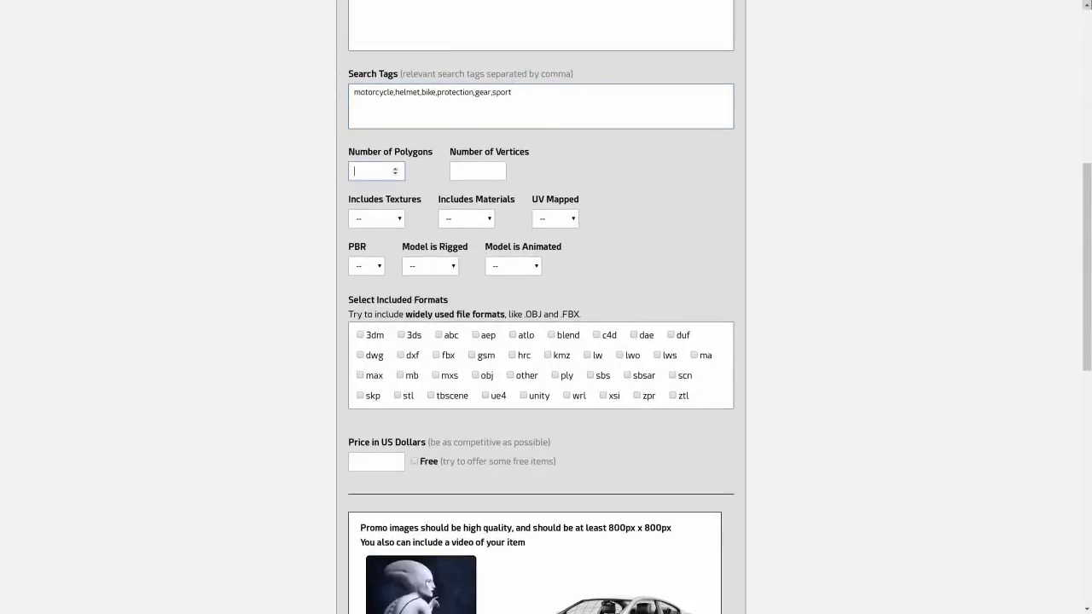
type("28123")
left_click(477, 170)
type("32685")
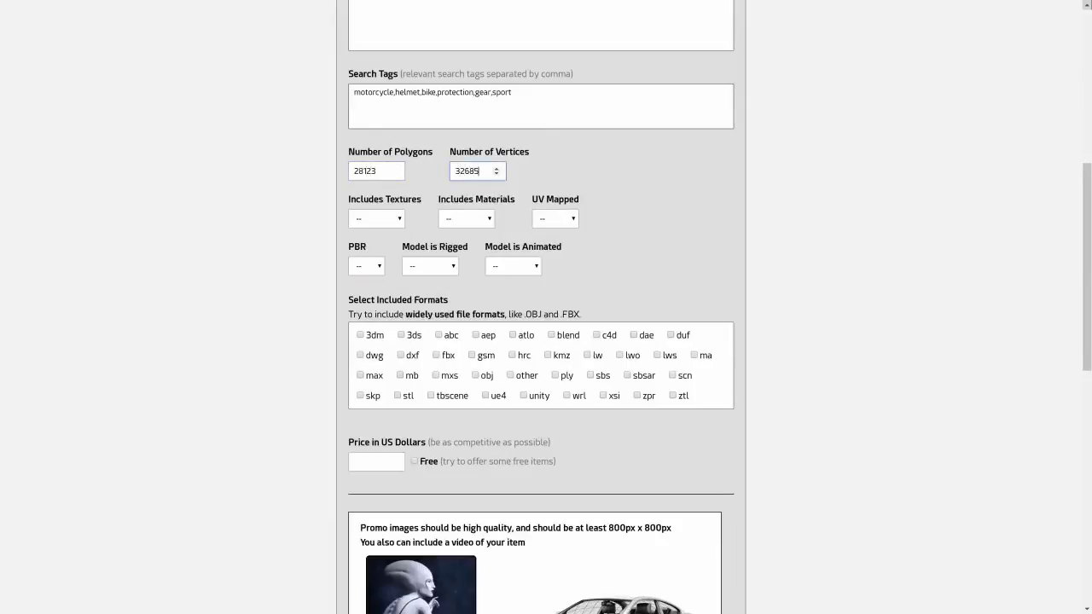
Set textures, materials, UV mapping and PBR to Yes, rigging and animation to No, and tick fbx.
key("Tab")
key("y")
key("Tab")
key("y")
key("Tab")
key("y")
key("Tab")
key("y")
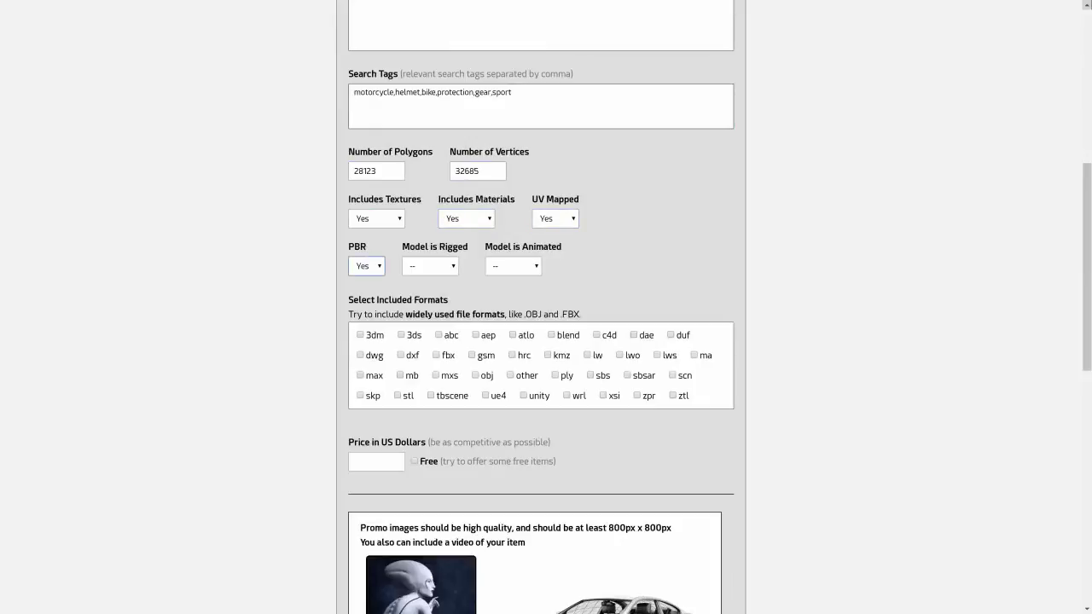
key("Tab")
key("n")
key("Tab")
key("n")
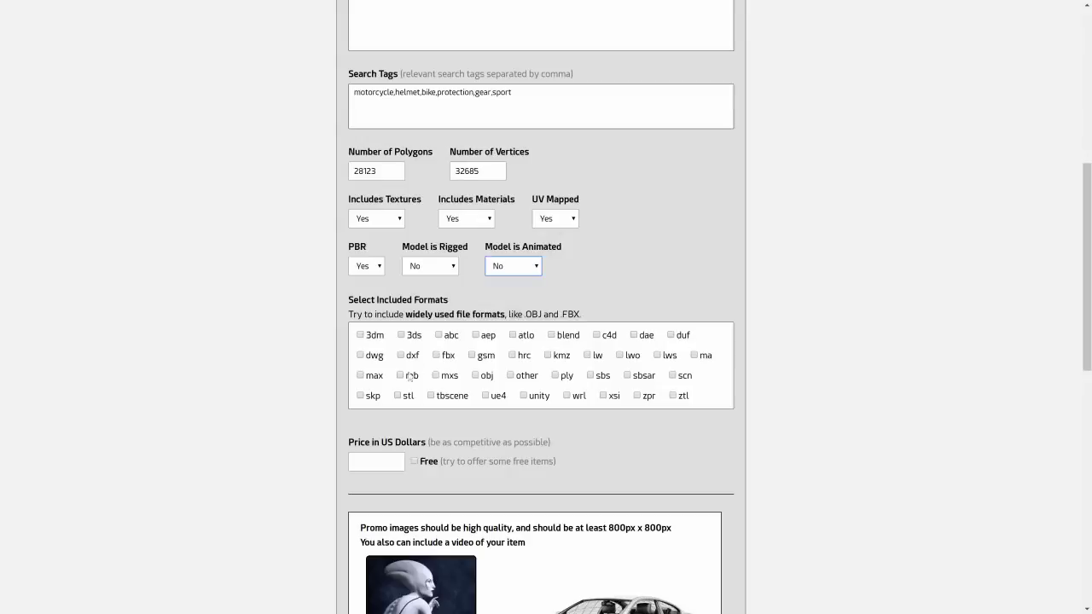
left_click(438, 358)
Tick the 3ds format and set the price to 12.99 US dollars.
left_click(401, 334)
scroll(398, 337, "down", 2)
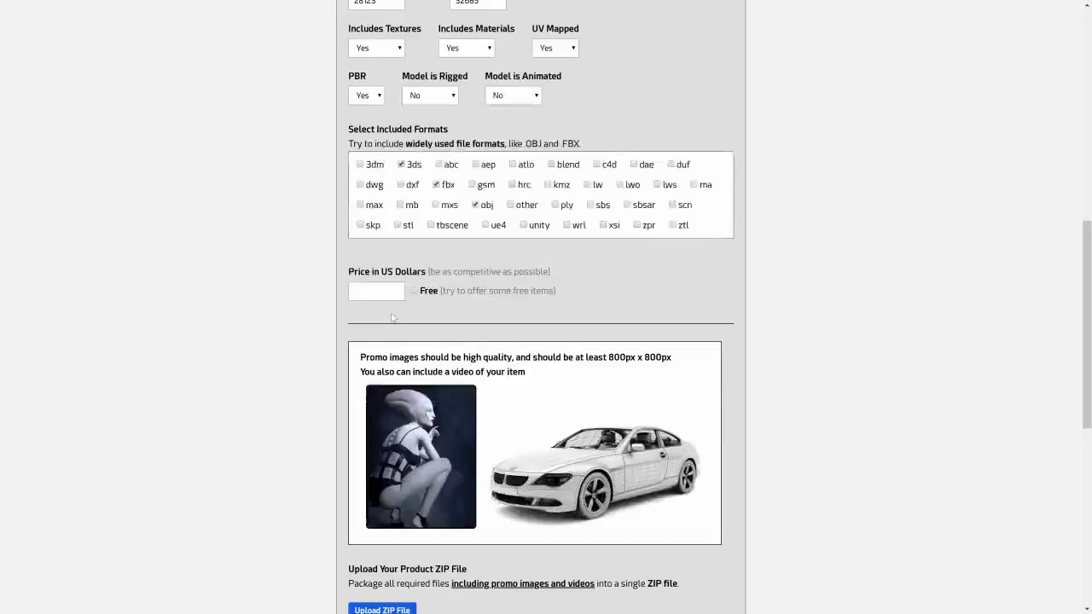
left_click(392, 290)
type("12.99")
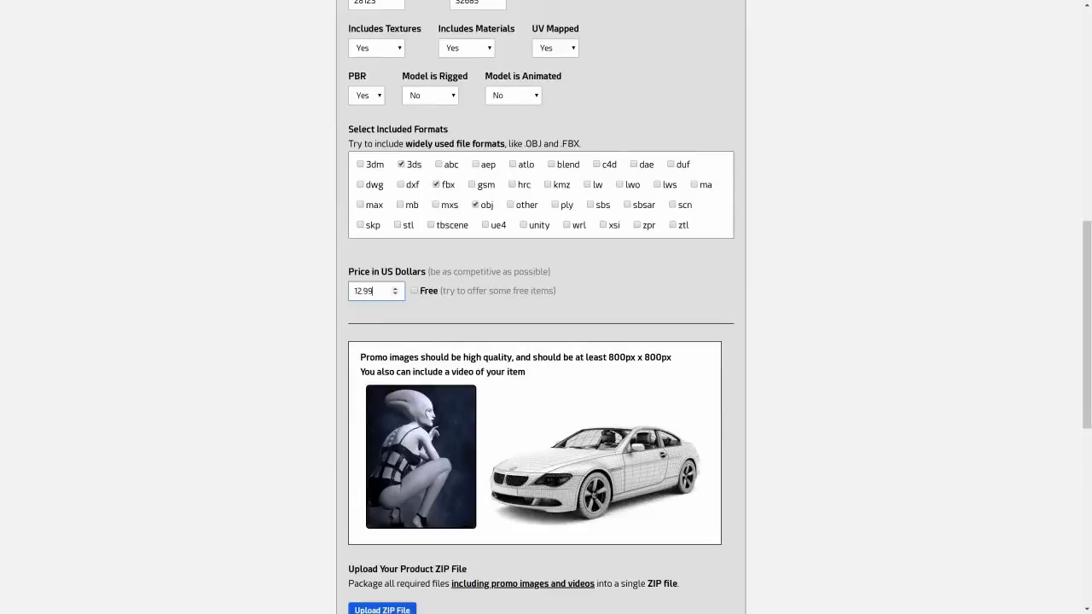
scroll(371, 316, "down", 3)
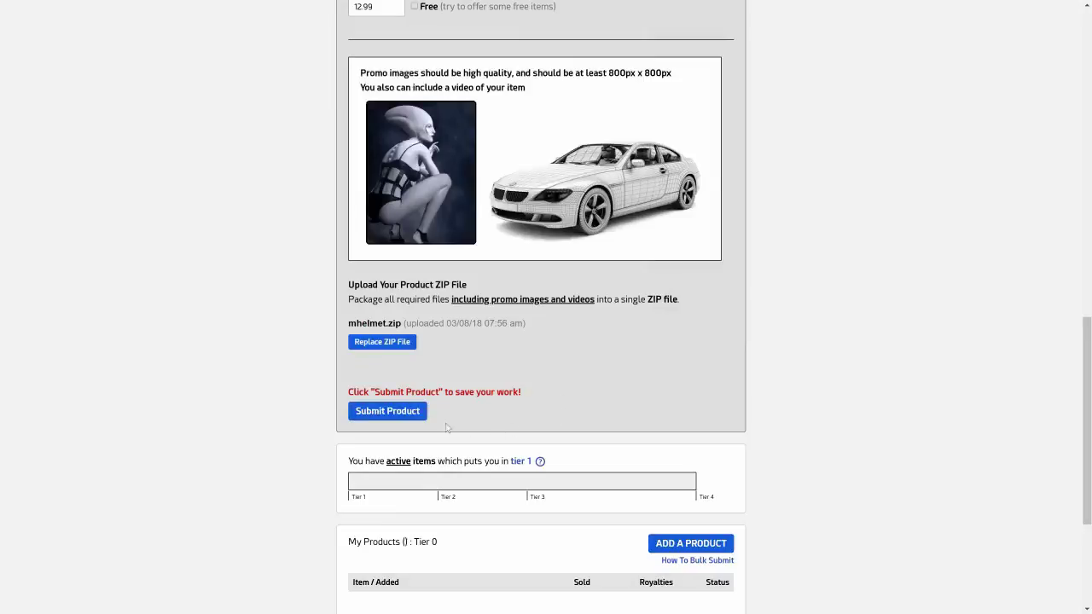
Submit the Motorcycle Helmet listing to the store.
left_click(402, 415)
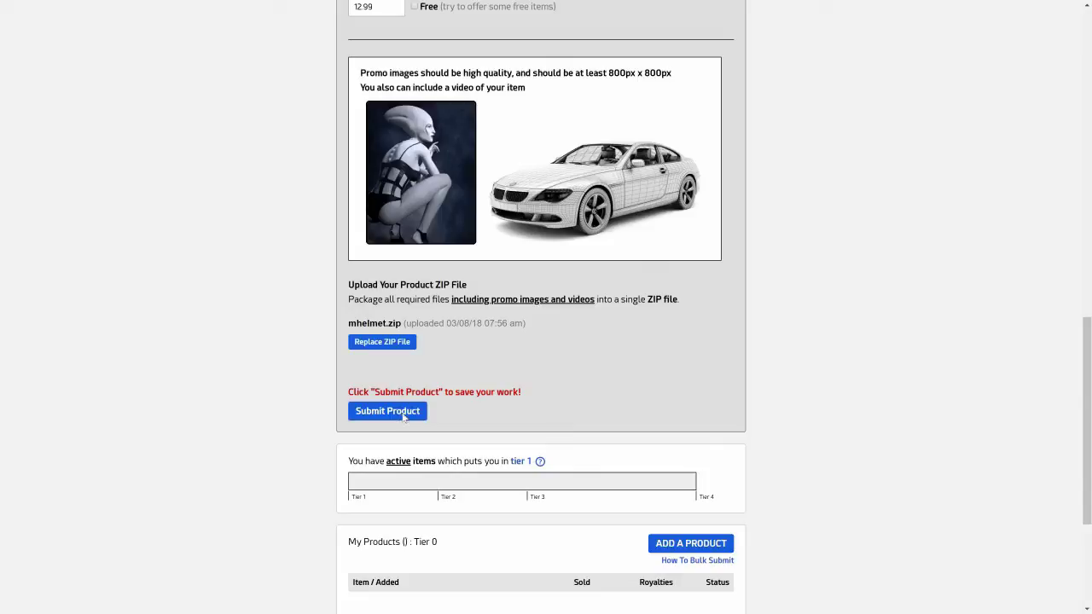